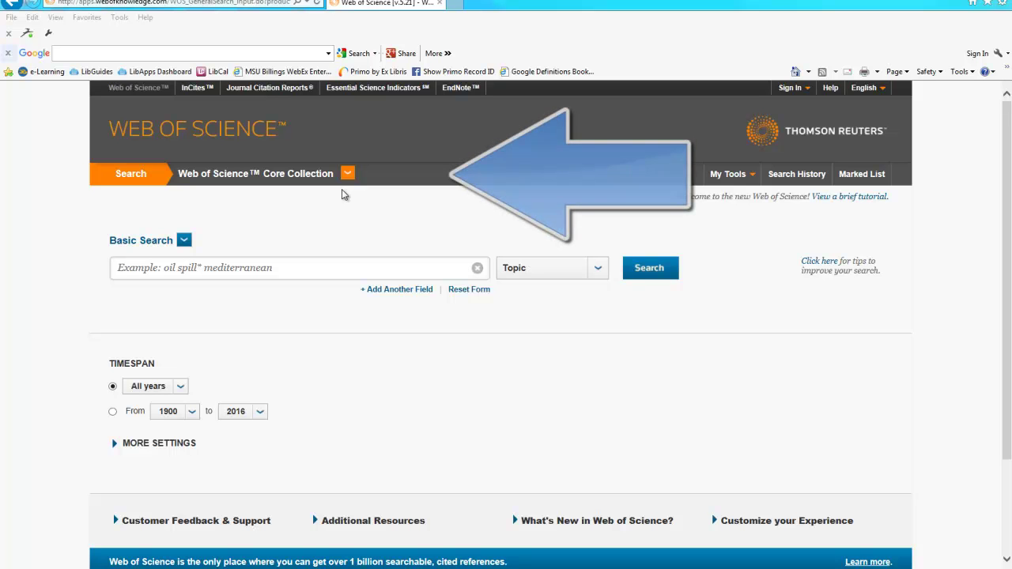
Select Web of Science Core Collection as the database and limit the timespan to the last 5 years
{"action": "left_click", "coordinate": [347, 174]}
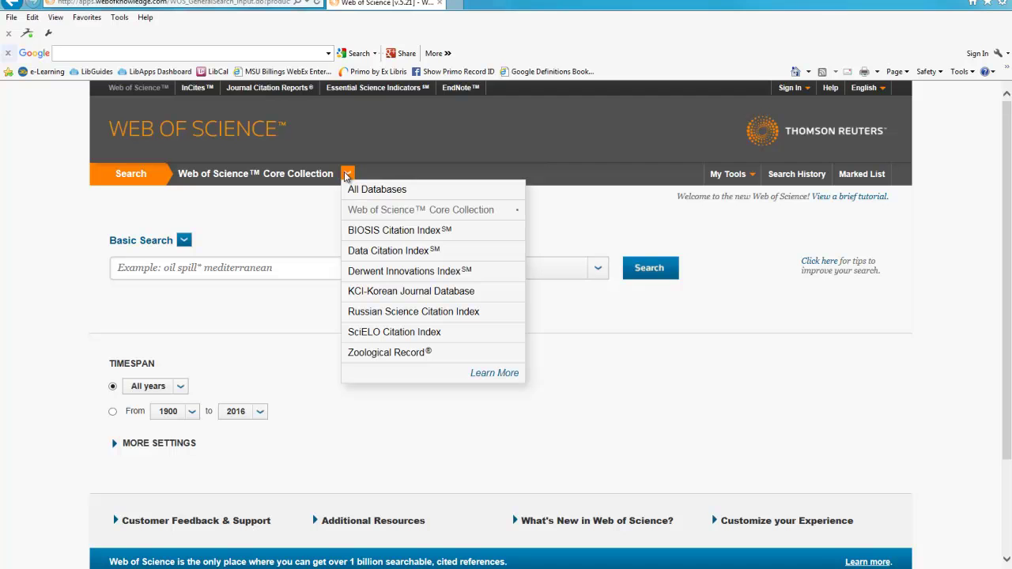
{"action": "left_click", "coordinate": [355, 210]}
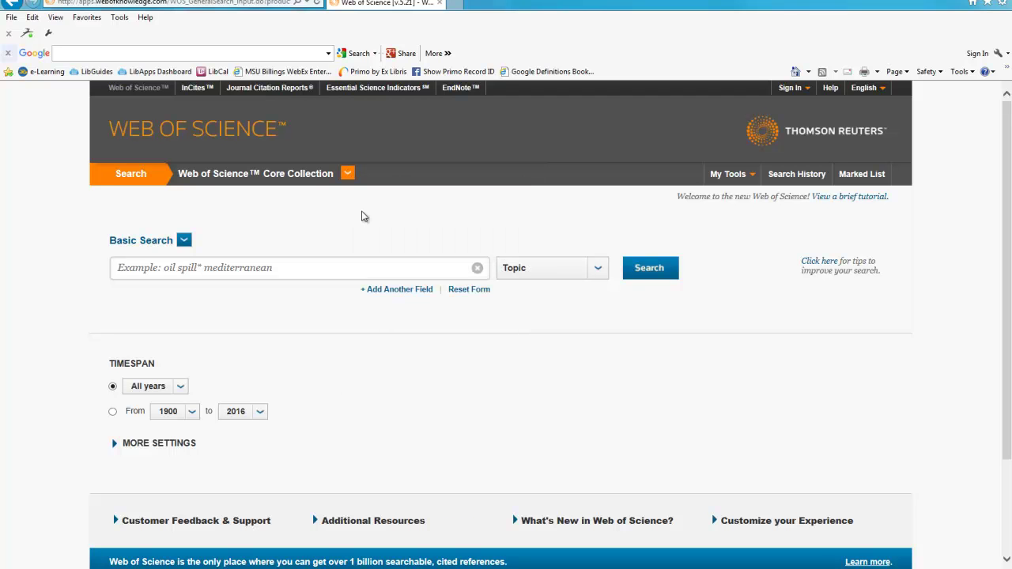
{"action": "left_click", "coordinate": [182, 387]}
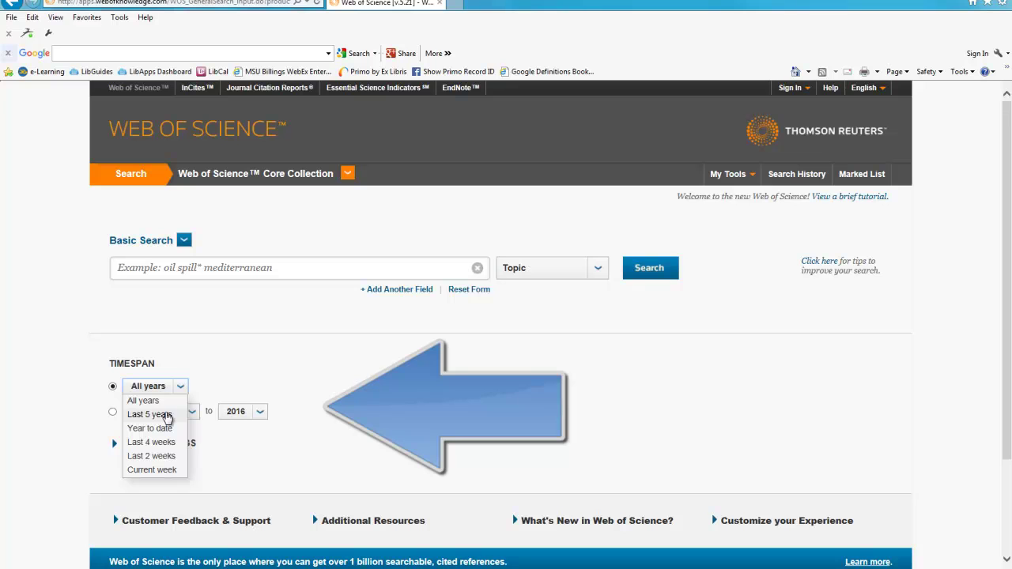
{"action": "left_click", "coordinate": [168, 416]}
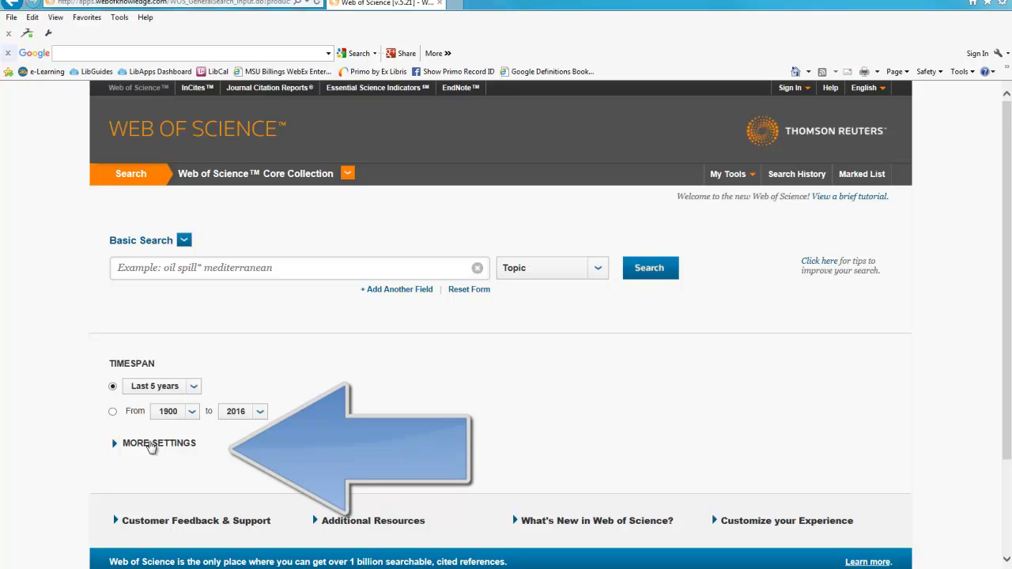
Expand the additional settings for the citation indexes, and review the searchable fields available for the search term
{"action": "left_click", "coordinate": [152, 445]}
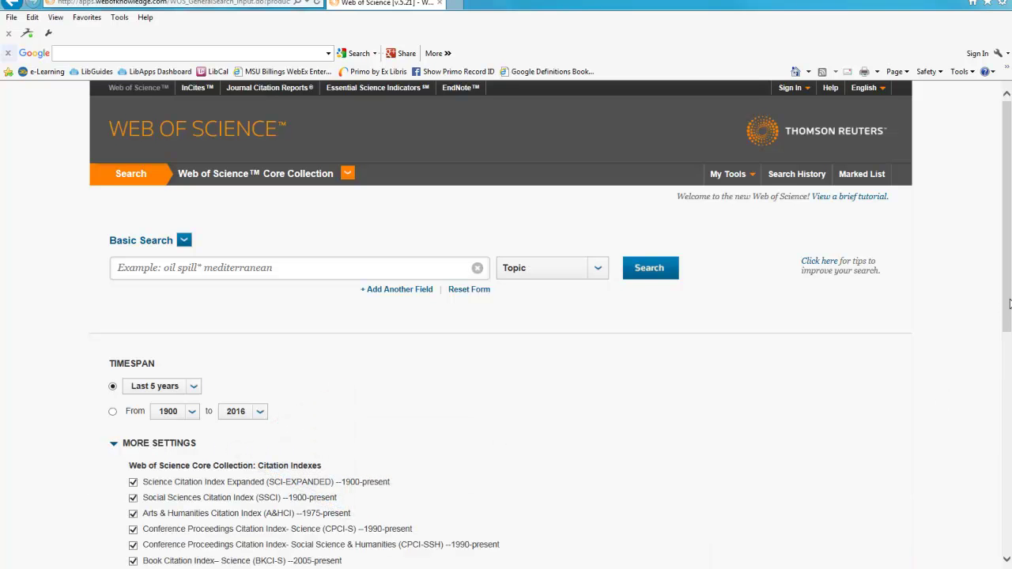
{"action": "mouse_move", "coordinate": [1000, 311]}
{"action": "left_mouse_down"}
{"action": "mouse_move", "coordinate": [998, 389]}
{"action": "mouse_move", "coordinate": [987, 300]}
{"action": "left_mouse_up"}
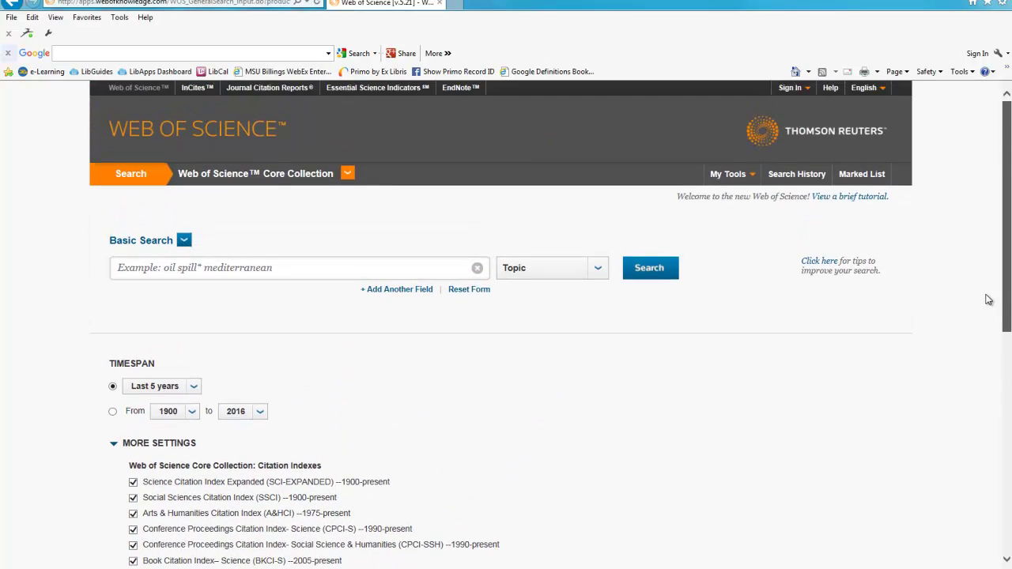
{"action": "left_click", "coordinate": [403, 269]}
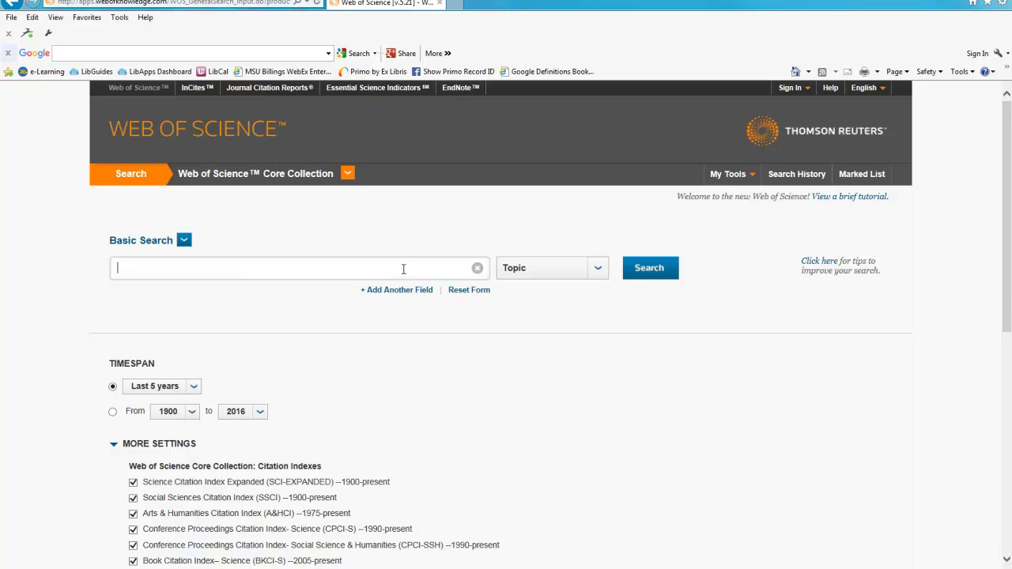
{"action": "left_click", "coordinate": [597, 271]}
{"action": "mouse_move", "coordinate": [608, 315]}
{"action": "left_mouse_down"}
{"action": "mouse_move", "coordinate": [608, 359]}
{"action": "mouse_move", "coordinate": [608, 316]}
{"action": "left_mouse_up"}
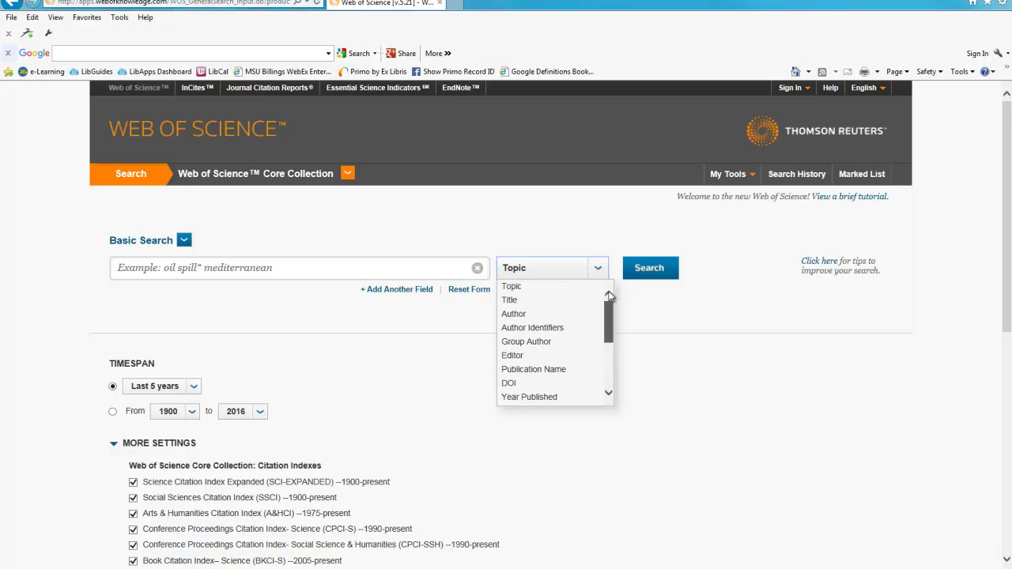
Add a second search row combined with AND, leaving the first row's search field on Topic
{"action": "left_click", "coordinate": [282, 264]}
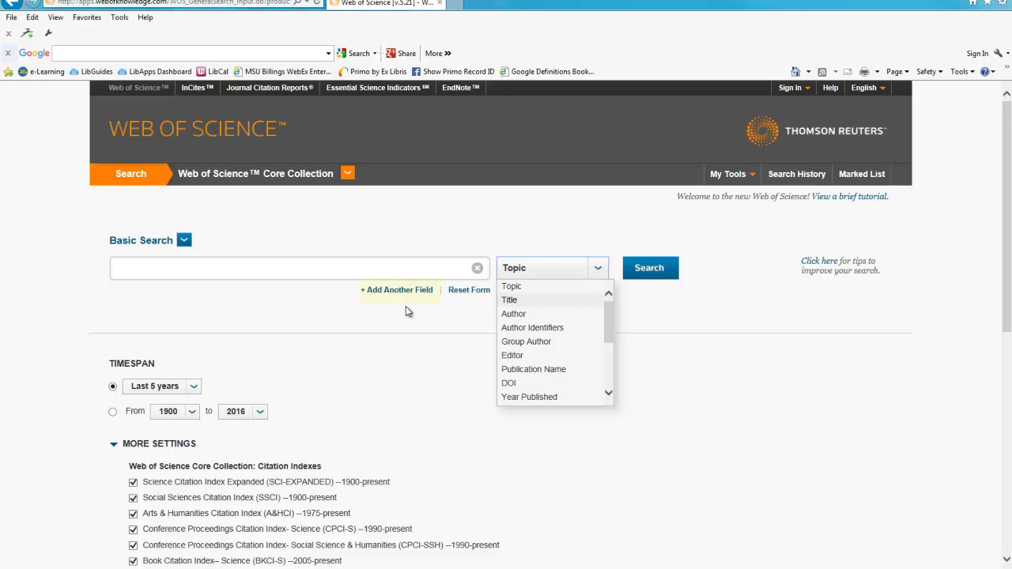
{"action": "left_click", "coordinate": [378, 292]}
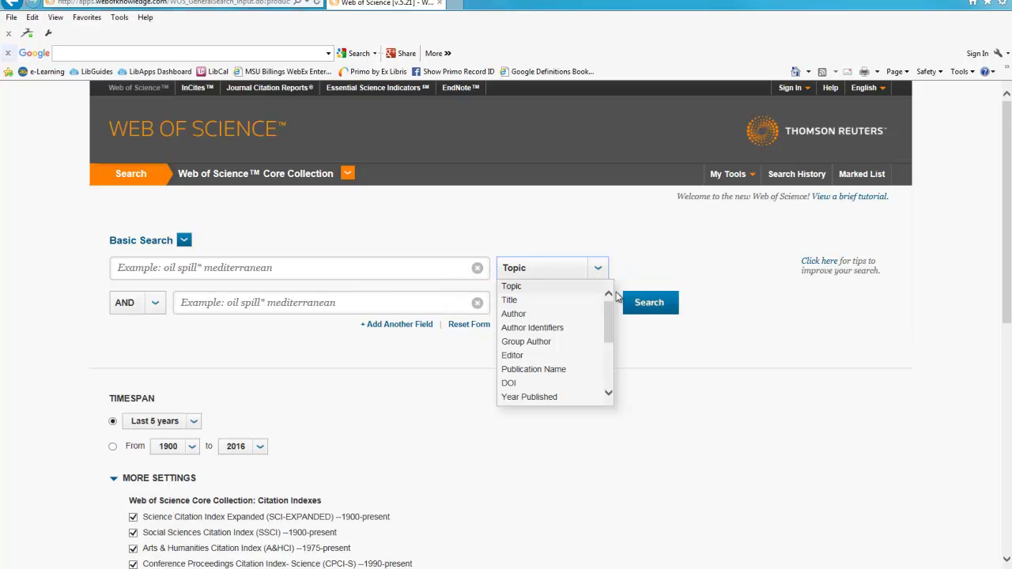
{"action": "left_click", "coordinate": [601, 273]}
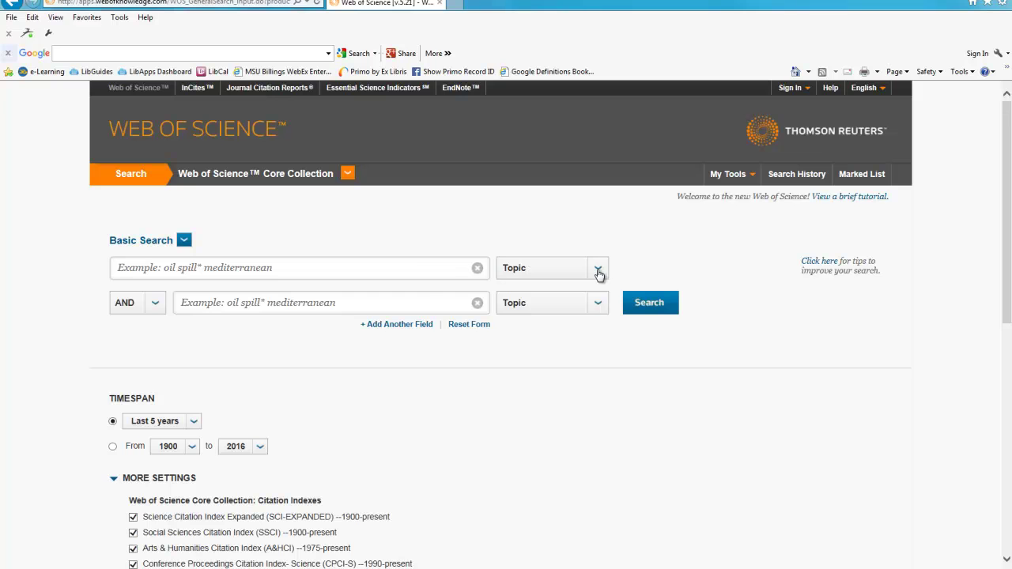
Run a topic search for "oil spill" using the first search row
{"action": "left_click", "coordinate": [150, 266]}
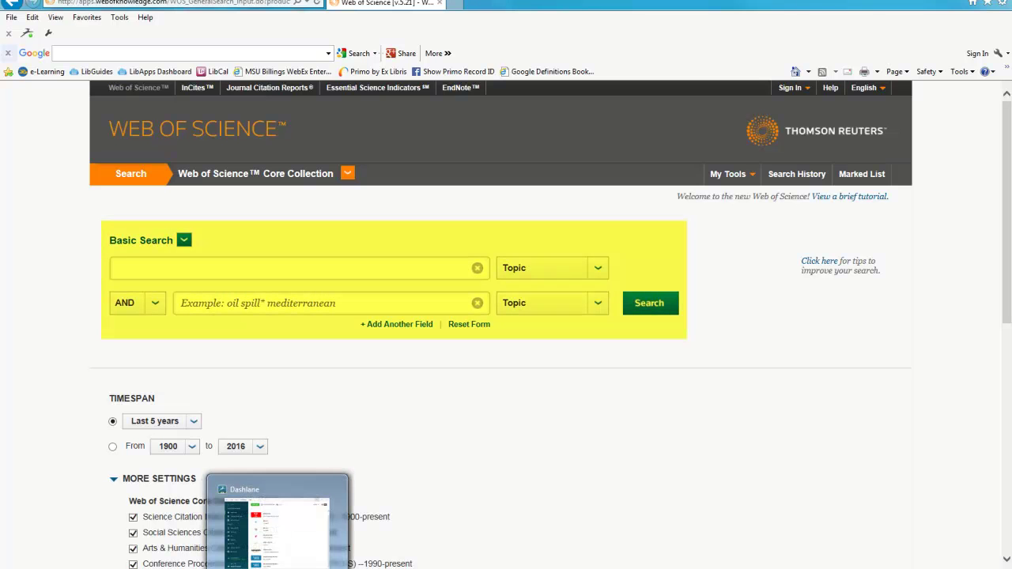
{"action": "type", "text": "oil spill"}
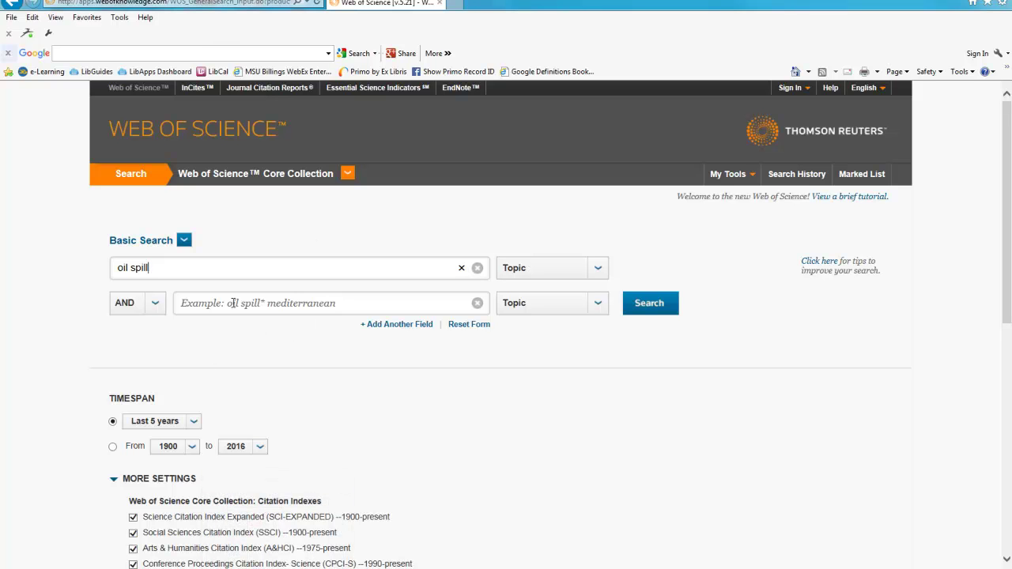
{"action": "left_click", "coordinate": [651, 305]}
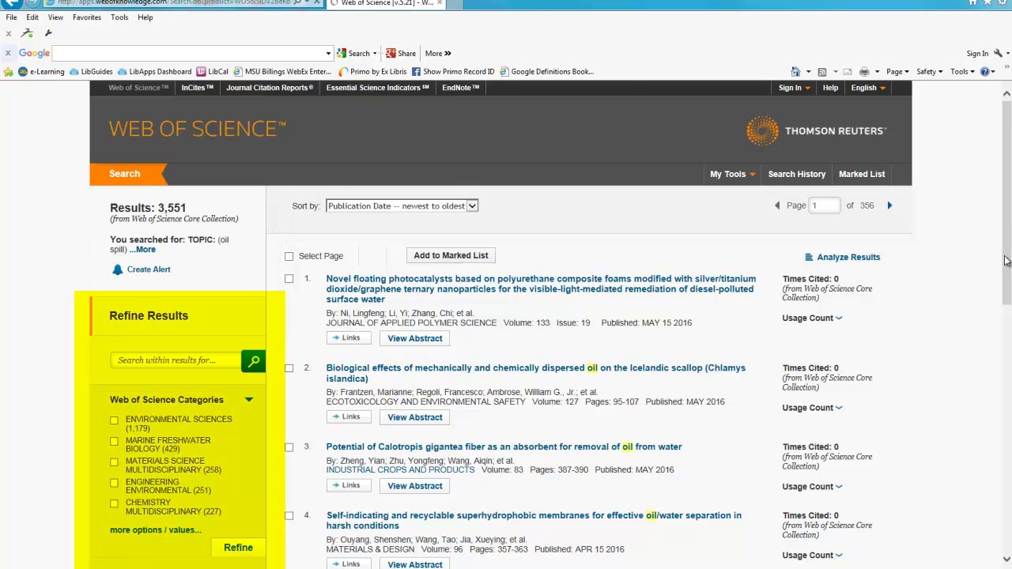
Refine the results to open access records by applying the YES option of the Open Access filter
{"action": "left_click_drag", "start_coordinate": [1006, 269], "coordinate": [1008, 512]}
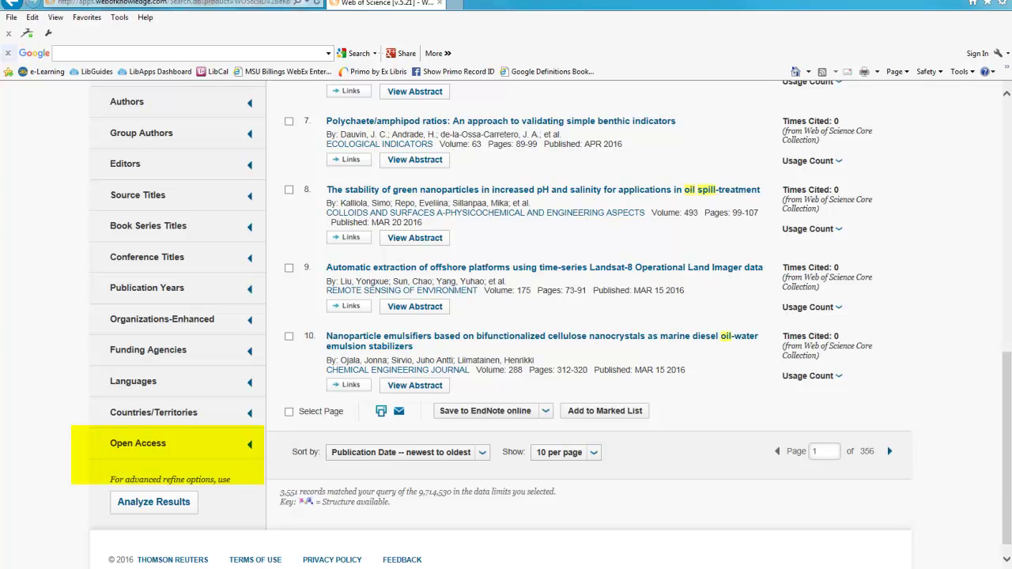
{"action": "left_click", "coordinate": [153, 448]}
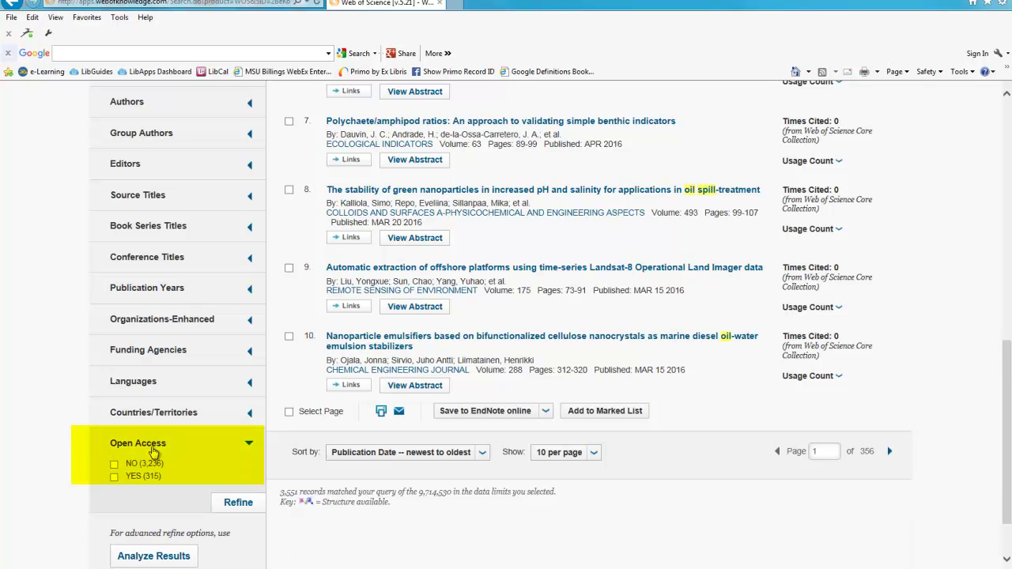
{"action": "left_click", "coordinate": [113, 478]}
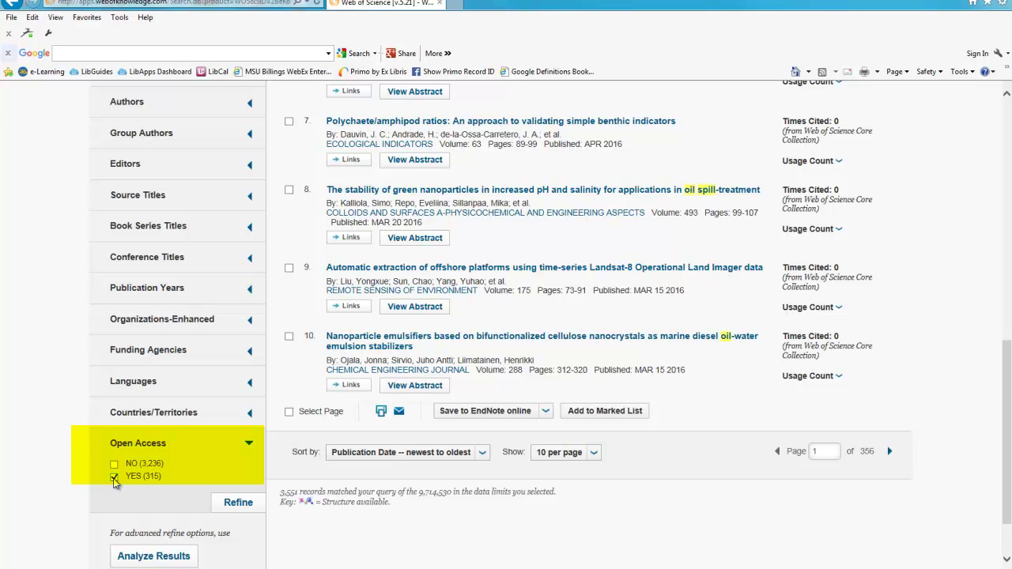
{"action": "left_click", "coordinate": [229, 504]}
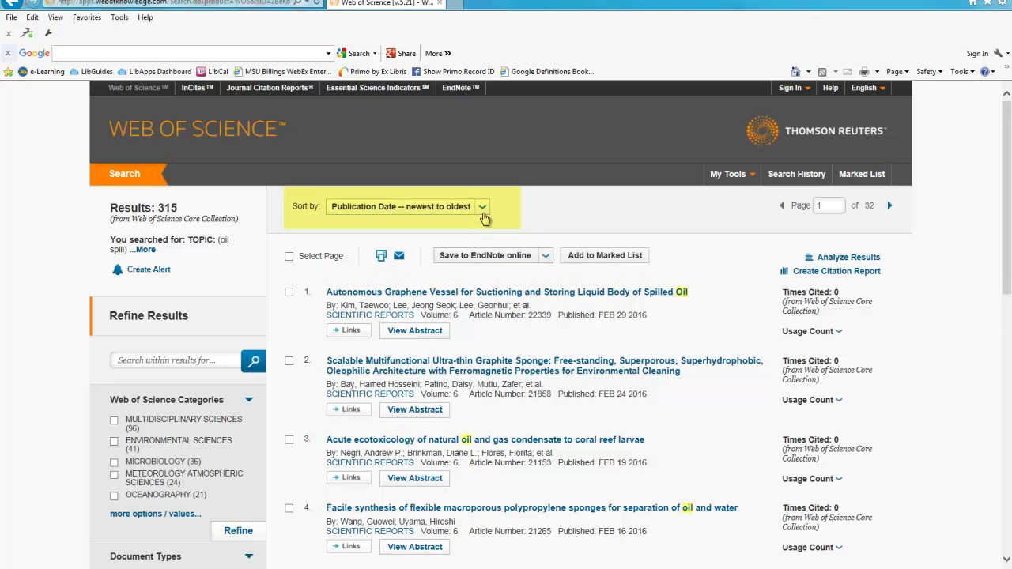
Review the available sort orders for the results, keeping Publication Date from newest to oldest
{"action": "left_click", "coordinate": [482, 208]}
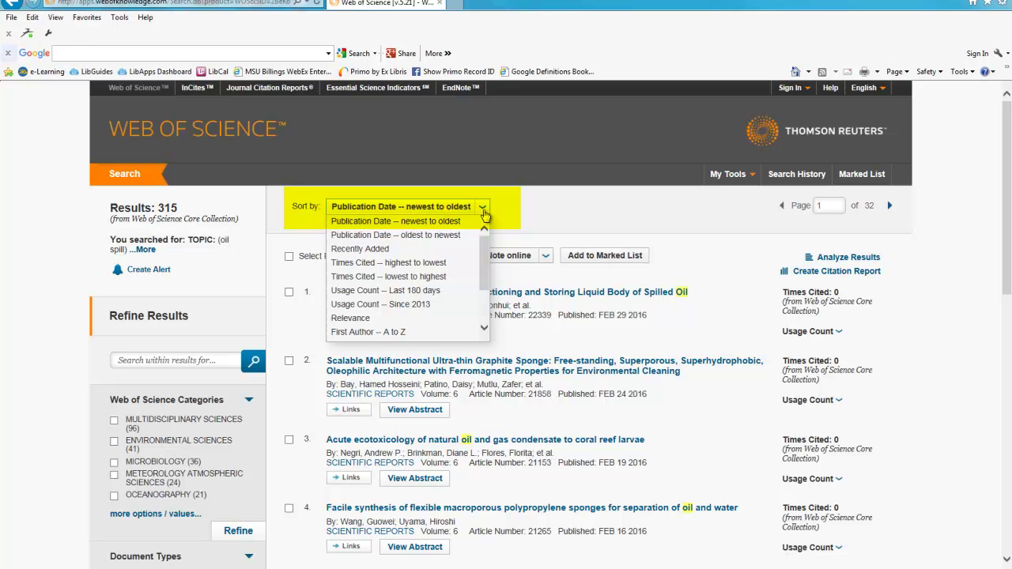
{"action": "left_click", "coordinate": [484, 214]}
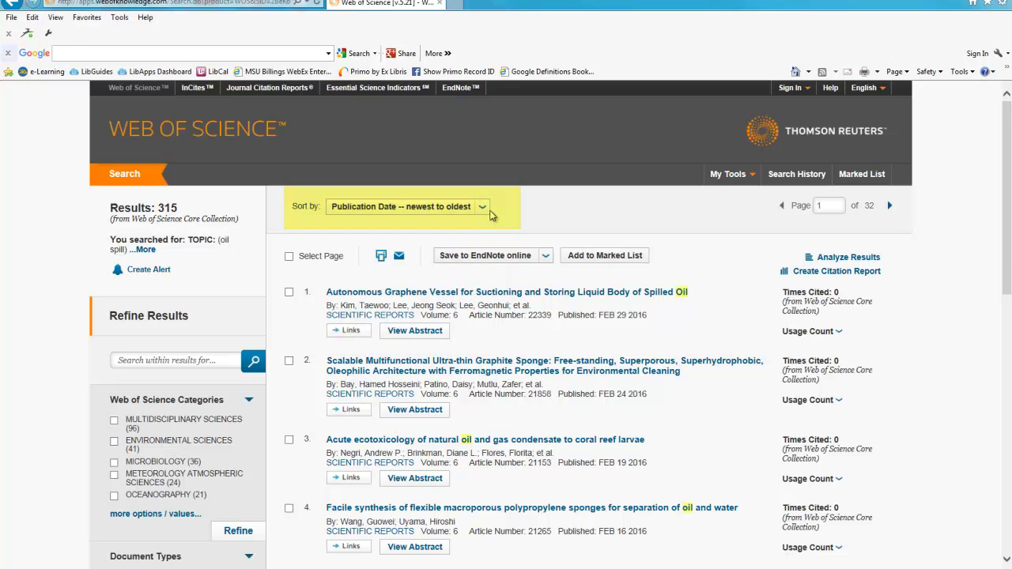
View the full text of "Acute ecotoxicology of natural oil and gas condensate to coral reef larvae", and return to the results
{"action": "left_click_drag", "start_coordinate": [1008, 249], "coordinate": [999, 307]}
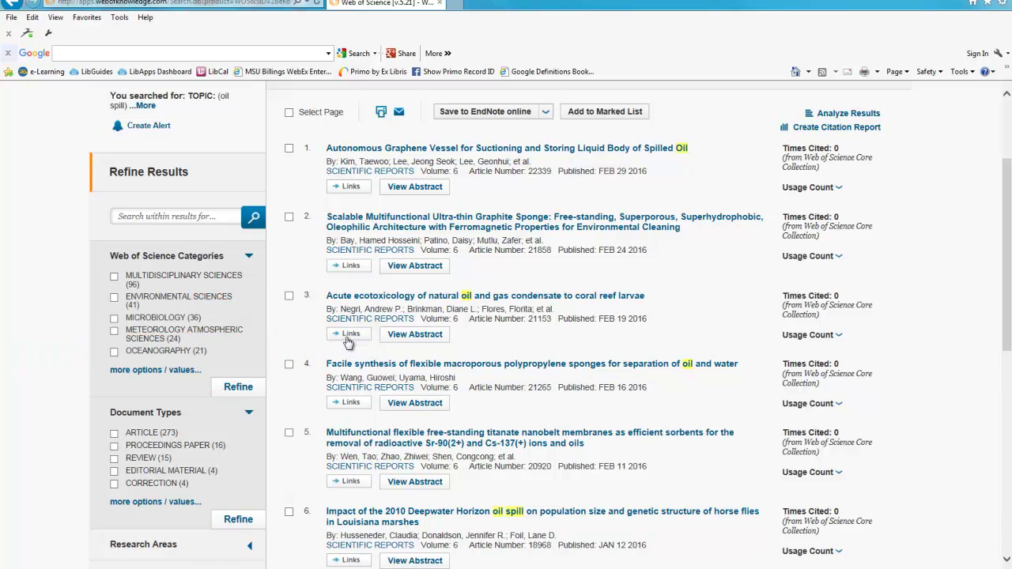
{"action": "left_click", "coordinate": [348, 335]}
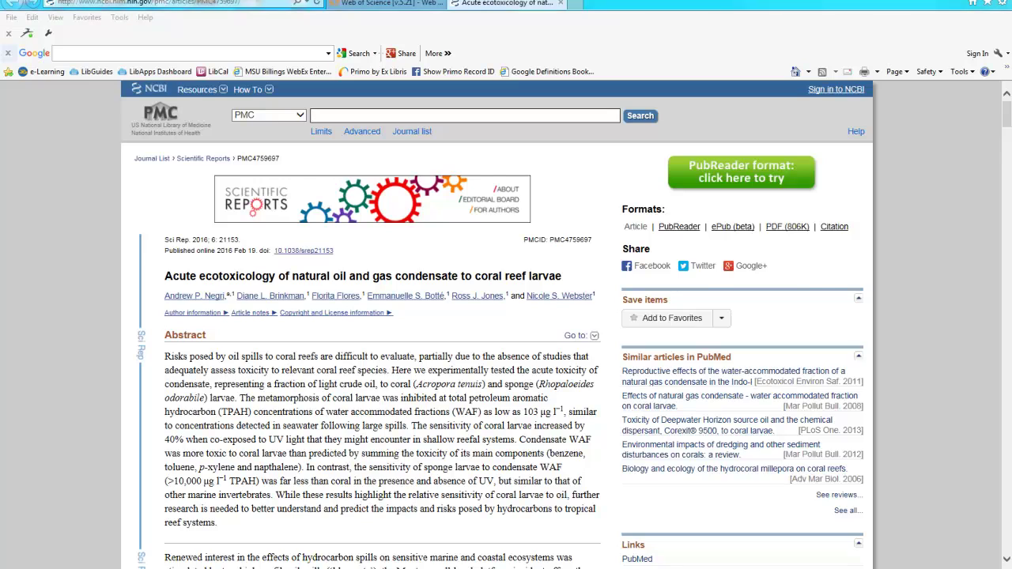
{"action": "mouse_move", "coordinate": [1004, 120]}
{"action": "left_mouse_down"}
{"action": "mouse_move", "coordinate": [1004, 135]}
{"action": "mouse_move", "coordinate": [1004, 120]}
{"action": "left_mouse_up"}
{"action": "left_click", "coordinate": [388, 6]}
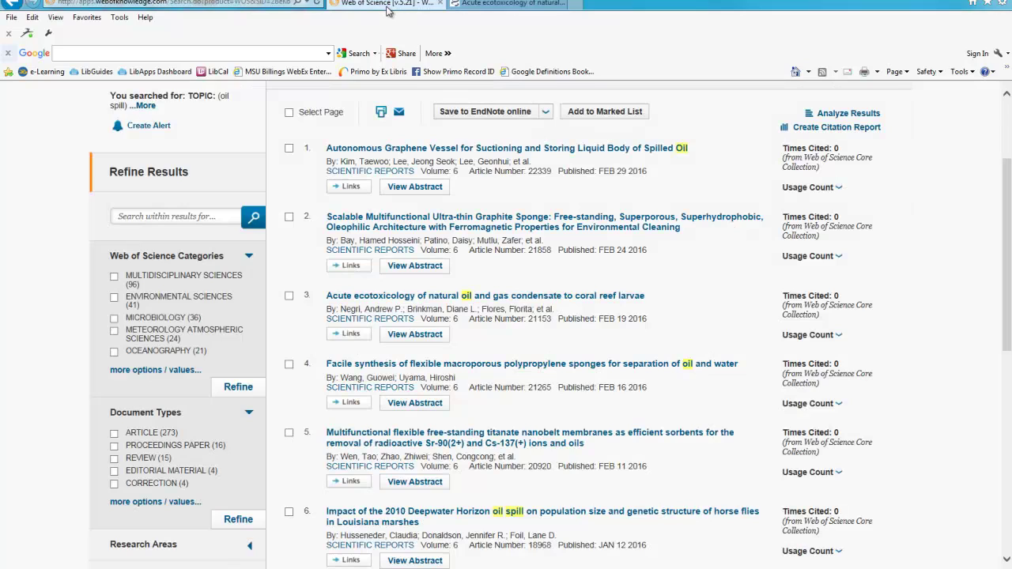
Show the abstract of the fourth result on polypropylene sponges, and view the journal information for Scientific Reports
{"action": "left_click", "coordinate": [408, 408]}
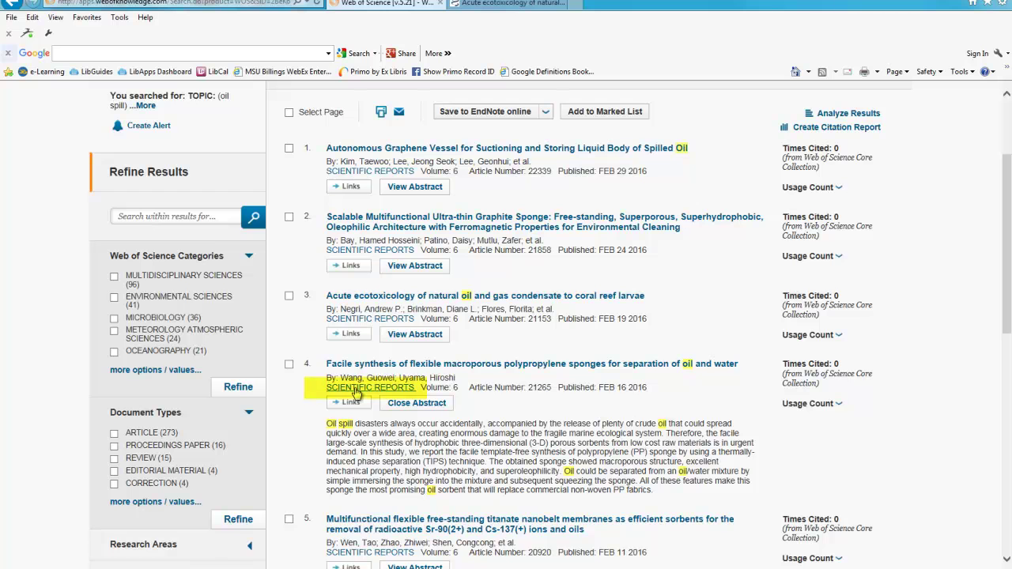
{"action": "left_click", "coordinate": [355, 388]}
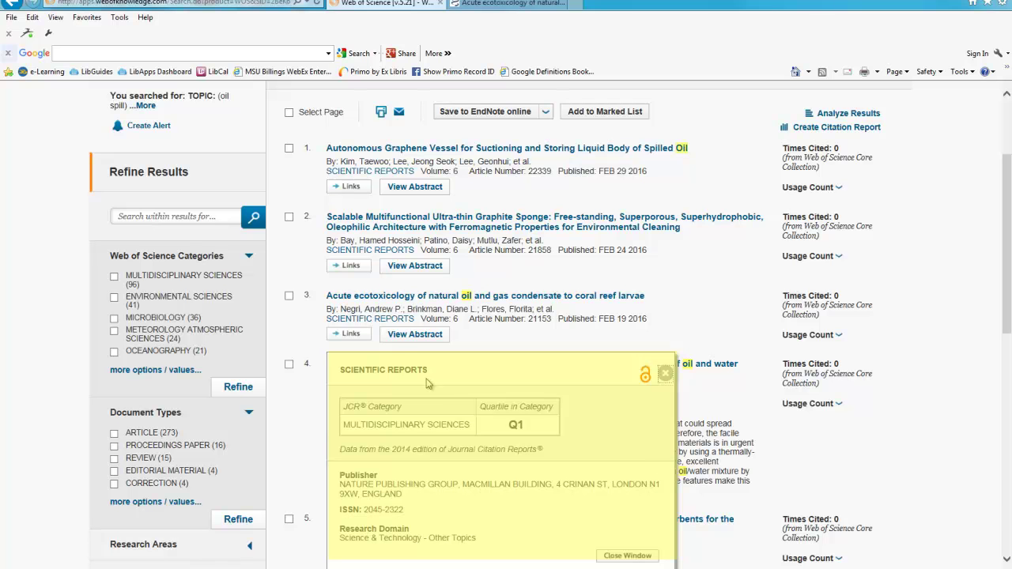
{"action": "left_click", "coordinate": [666, 375]}
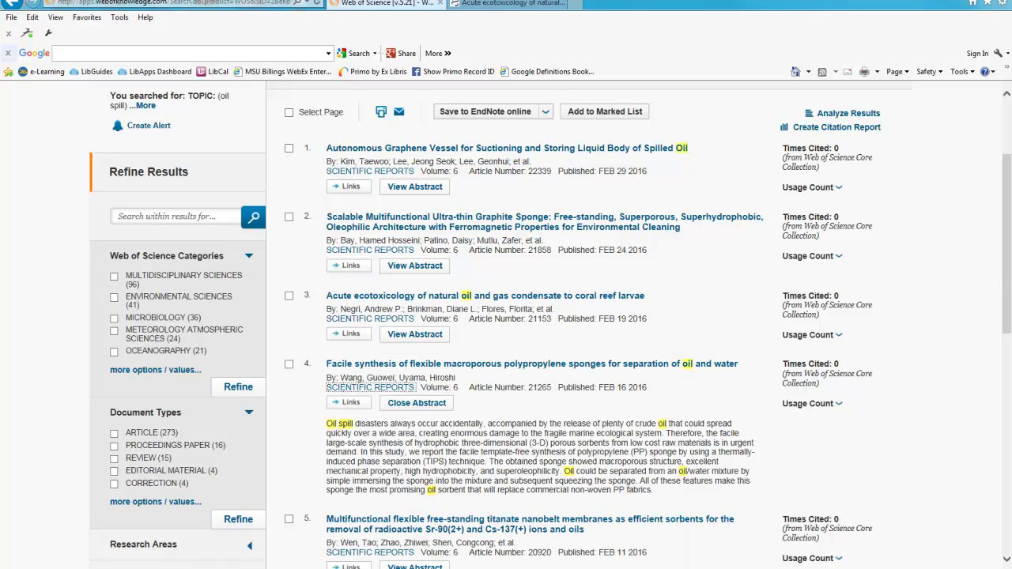
Open the full record of "Facile synthesis of flexible macroporous polypropylene sponges for separation of oil and water" and review its keywords and author information
{"action": "left_click", "coordinate": [565, 365]}
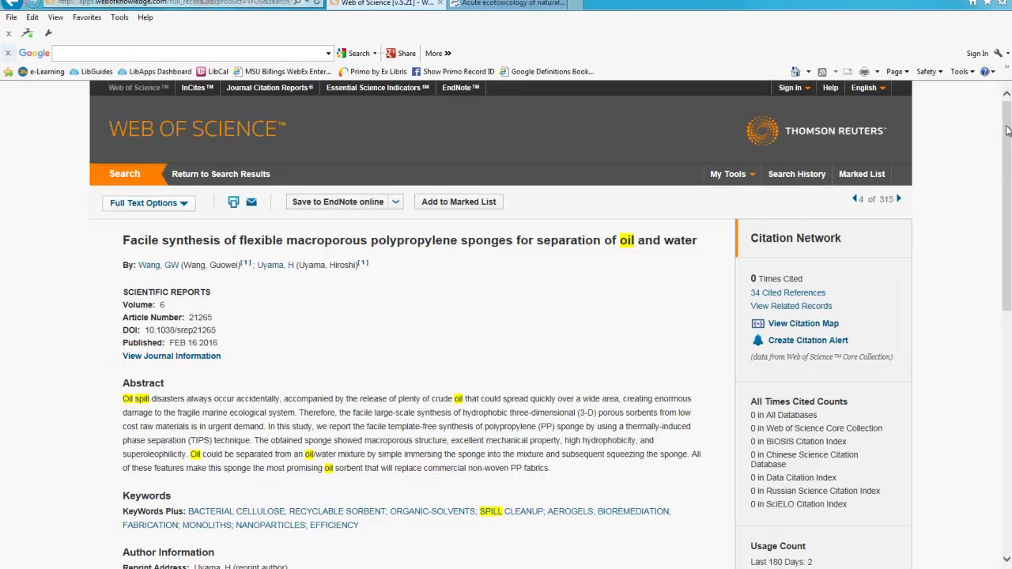
{"action": "left_click_drag", "start_coordinate": [1001, 136], "coordinate": [986, 241]}
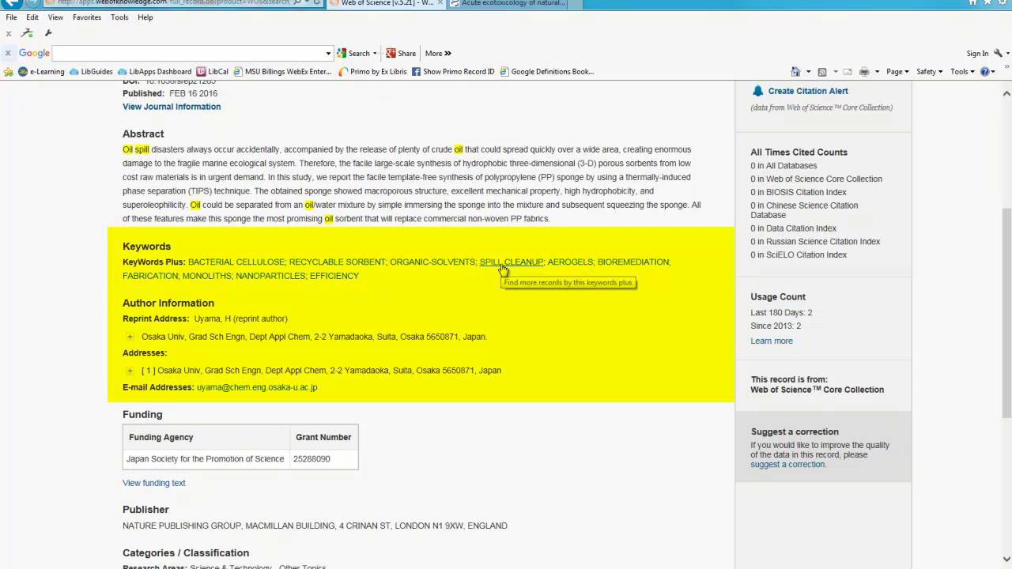
{"action": "left_click_drag", "start_coordinate": [1004, 273], "coordinate": [1003, 162]}
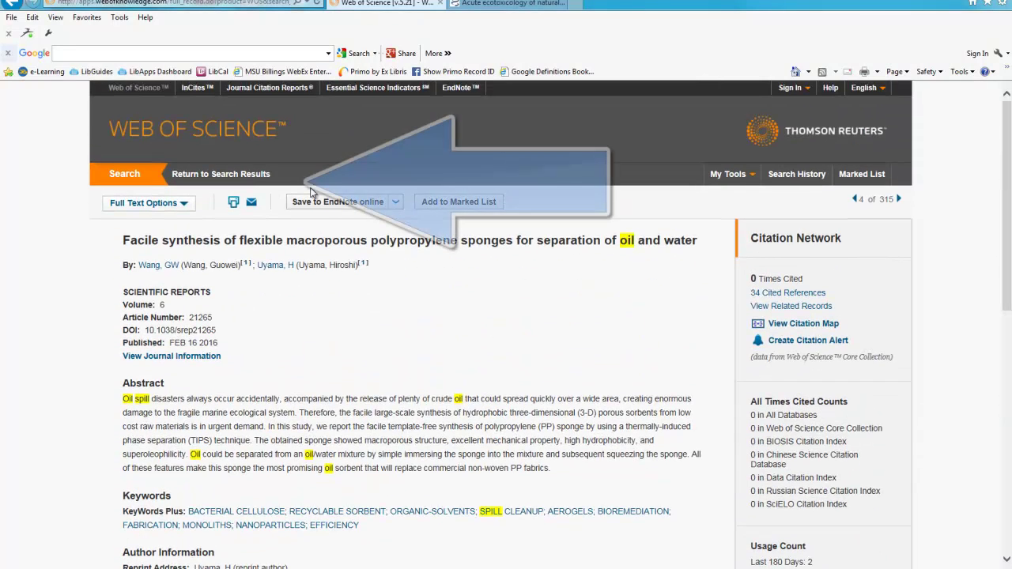